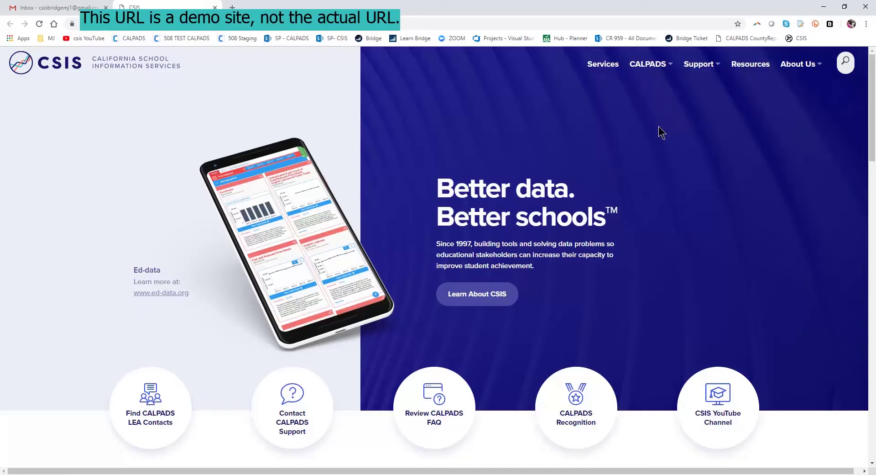
Open LMS under CALPADS > Learning to show the log-in or request-account choice.
{"action": "left_click", "coordinate": [656, 69]}
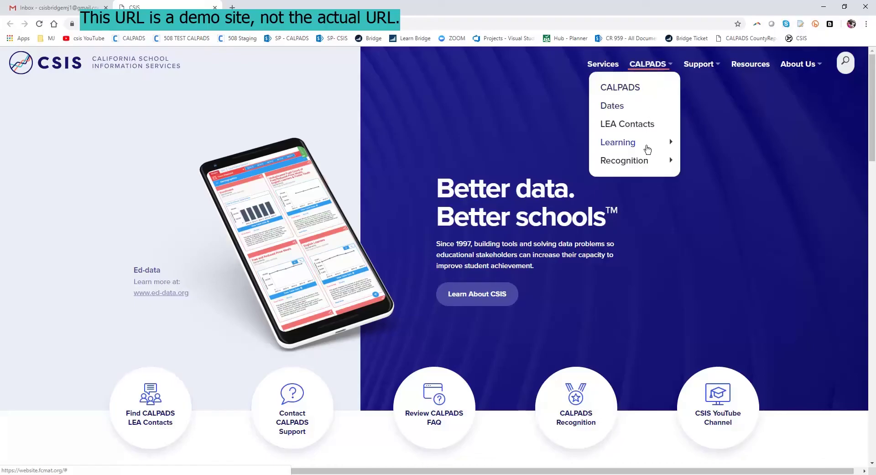
{"action": "mouse_move", "coordinate": [646, 147]}
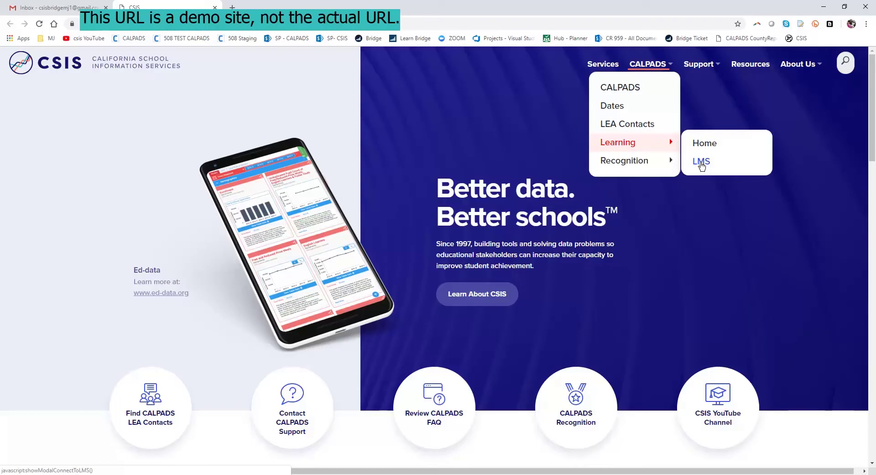
{"action": "left_click", "coordinate": [703, 165]}
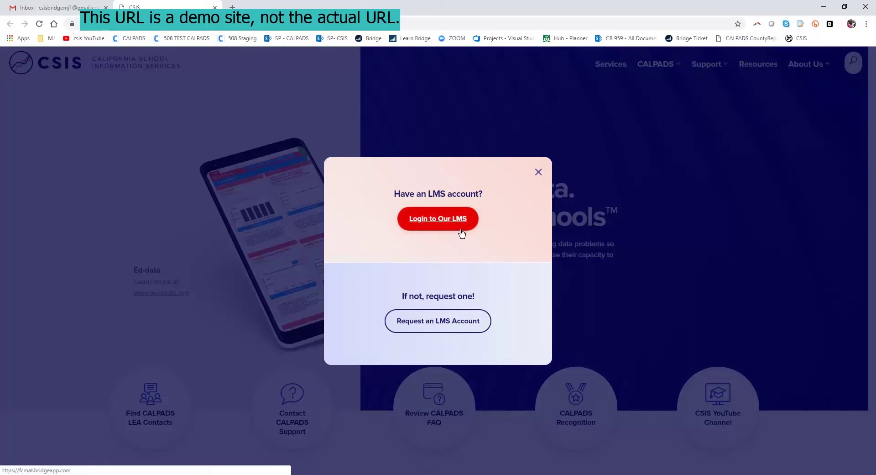
Start an LMS account request and enter the user's first name, last name and e-mail address.
{"action": "left_click", "coordinate": [465, 328]}
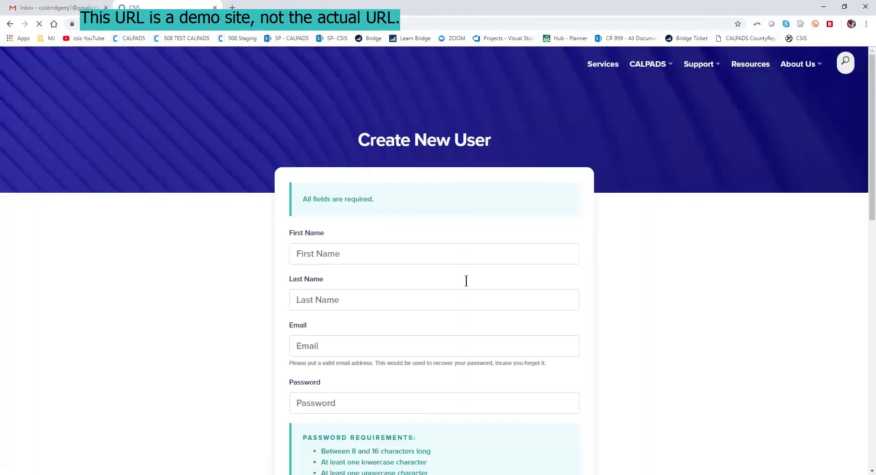
{"action": "left_click", "coordinate": [466, 253]}
{"action": "type", "text": "MJ"}
{"action": "key", "text": "Tab"}
{"action": "key", "text": "Tab"}
{"action": "key", "text": "shift+Tab"}
{"action": "type", "text": "Bridge"}
{"action": "key", "text": "Tab"}
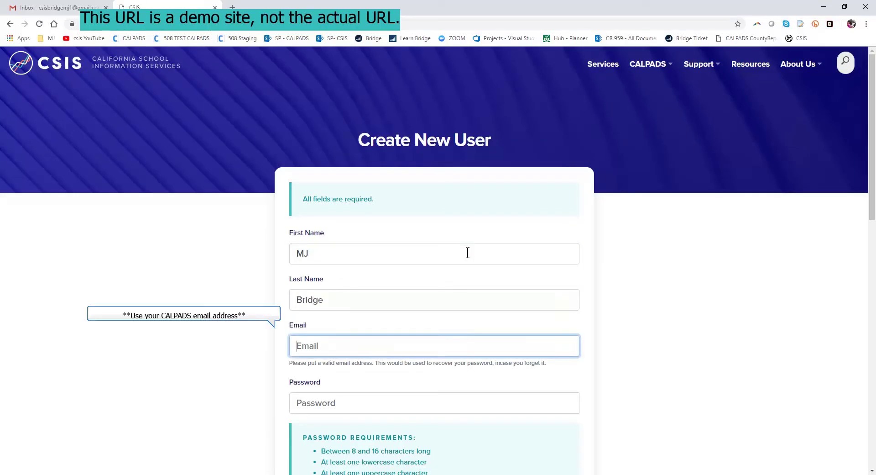
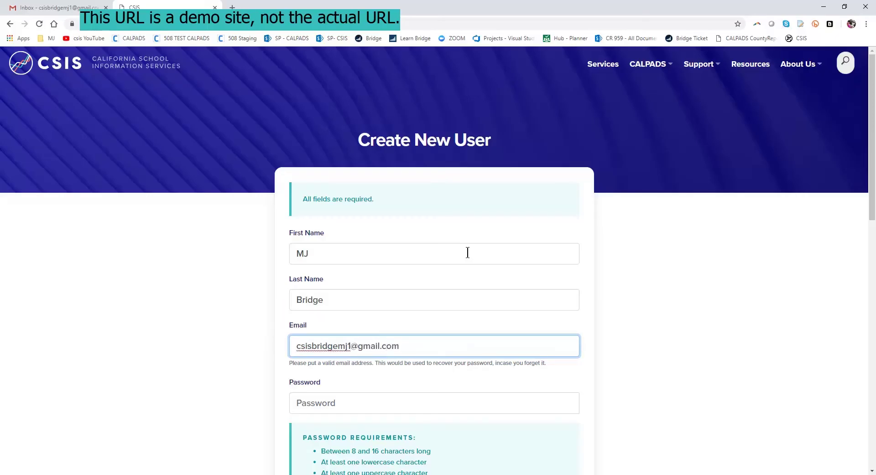
Enter the account password and confirm it, then scroll to the remaining form fields.
{"action": "scroll", "coordinate": [372, 339], "scroll_direction": "down", "scroll_amount": 1}
{"action": "left_click", "coordinate": [366, 345]}
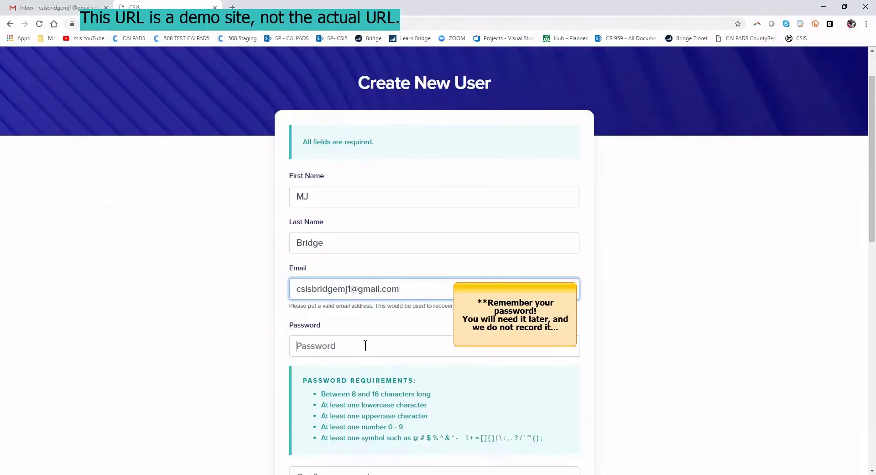
{"action": "type", "text": "•"}
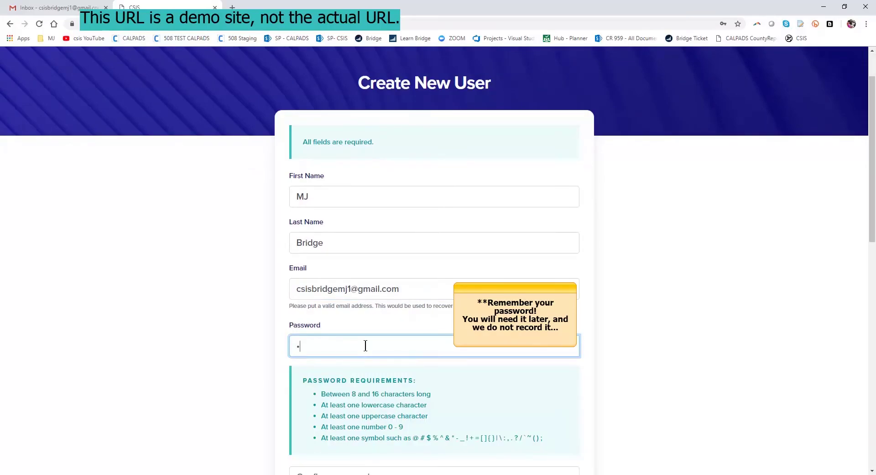
{"action": "type", "text": "•••••••"}
{"action": "key", "text": "Tab"}
{"action": "type", "text": "•"}
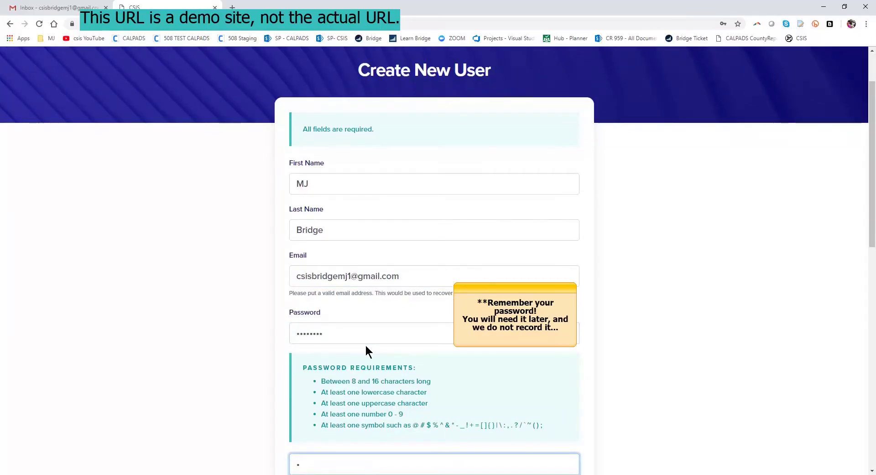
{"action": "type", "text": "•••••••"}
{"action": "scroll", "coordinate": [410, 275], "scroll_direction": "down", "scroll_amount": 1}
{"action": "scroll", "coordinate": [410, 279], "scroll_direction": "up", "scroll_amount": 1}
{"action": "scroll", "coordinate": [409, 256], "scroll_direction": "down", "scroll_amount": 2}
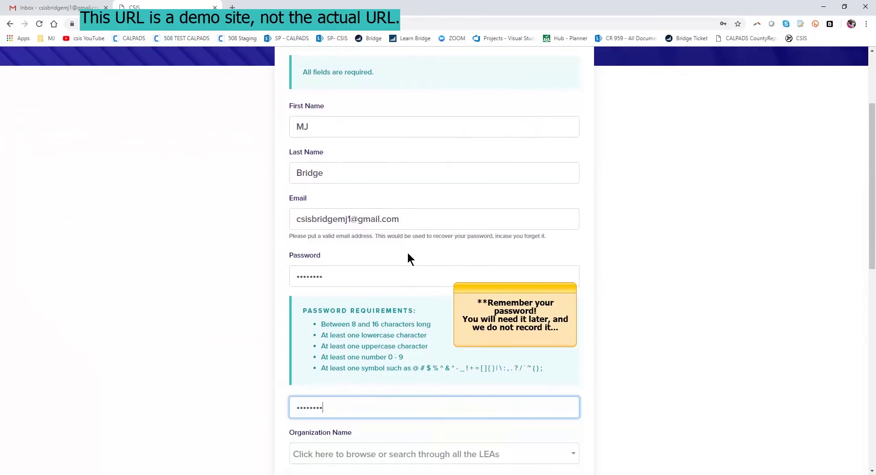
{"action": "scroll", "coordinate": [403, 225], "scroll_direction": "down", "scroll_amount": 1}
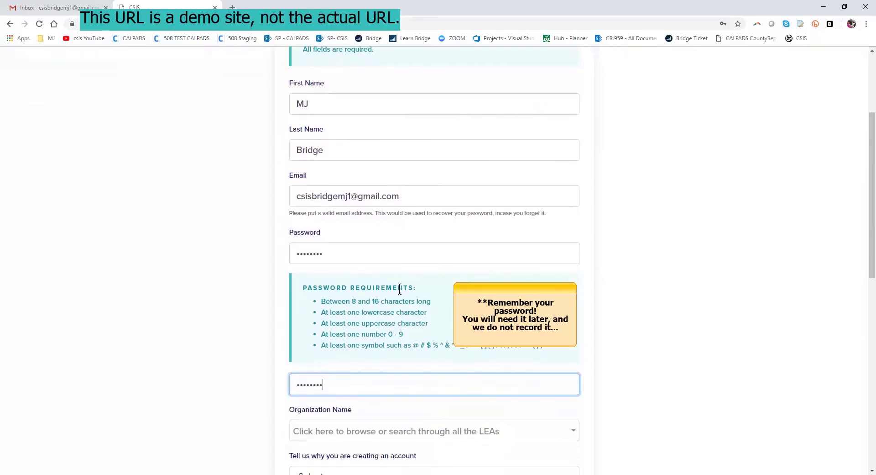
{"action": "scroll", "coordinate": [350, 269], "scroll_direction": "down", "scroll_amount": 1}
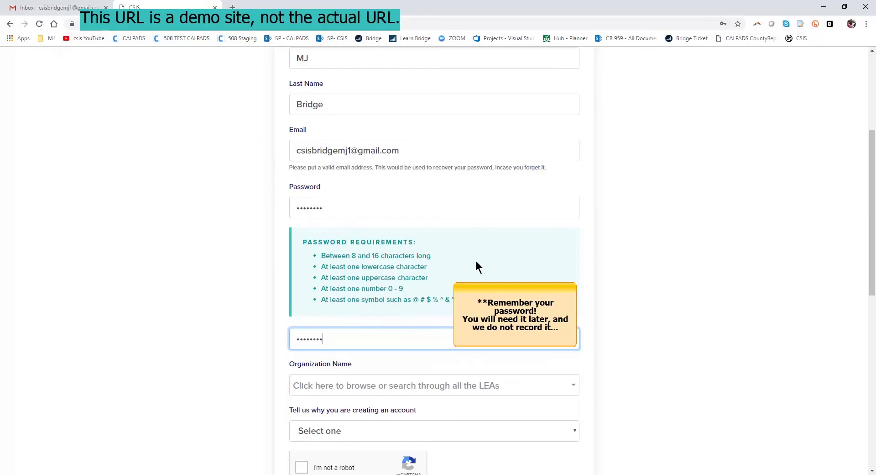
{"action": "scroll", "coordinate": [590, 315], "scroll_direction": "down", "scroll_amount": 2}
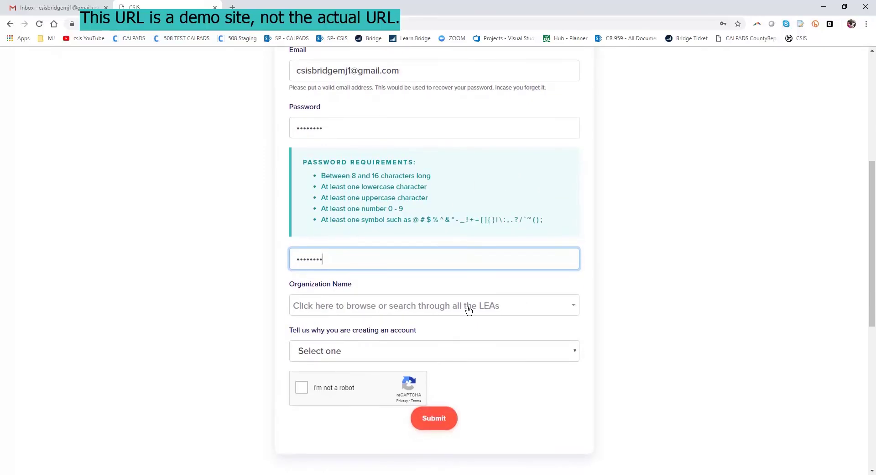
Set organization to Other with LEA name CSIS training and LEA code 999999.
{"action": "left_click", "coordinate": [470, 309]}
{"action": "left_click", "coordinate": [469, 353]}
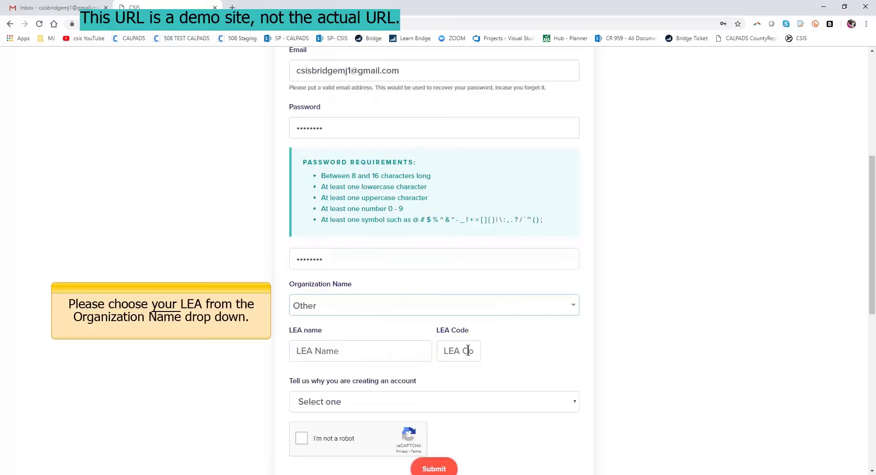
{"action": "left_click", "coordinate": [393, 355]}
{"action": "left_click", "coordinate": [394, 373]}
{"action": "left_click", "coordinate": [459, 350]}
{"action": "left_click", "coordinate": [458, 377]}
Choose Access to Learning as the reason, pass the reCAPTCHA, and submit the request.
{"action": "scroll", "coordinate": [372, 377], "scroll_direction": "down", "scroll_amount": 1}
{"action": "scroll", "coordinate": [371, 375], "scroll_direction": "down", "scroll_amount": 1}
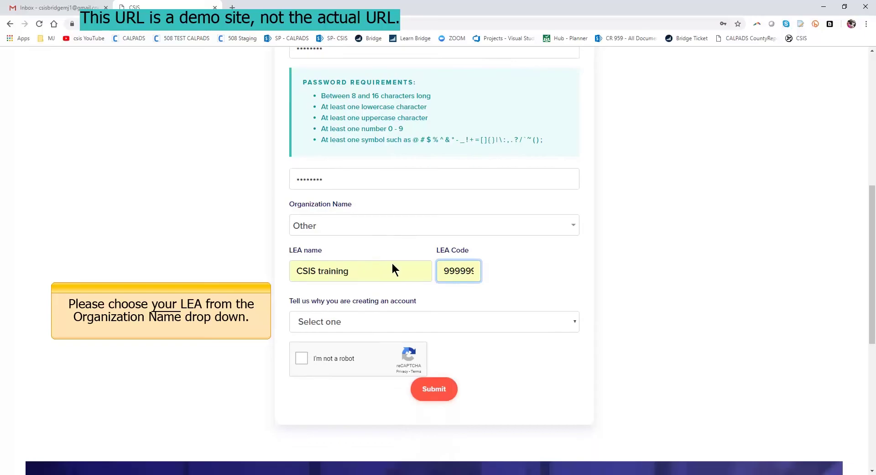
{"action": "left_click", "coordinate": [338, 317]}
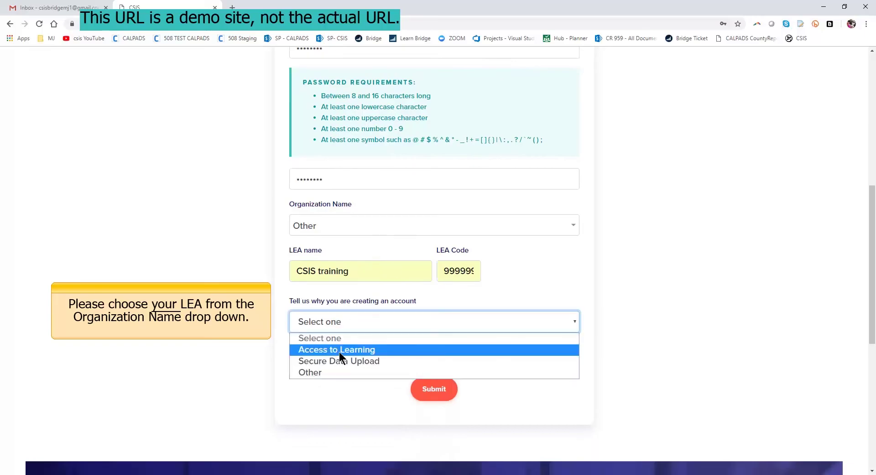
{"action": "left_click", "coordinate": [339, 350]}
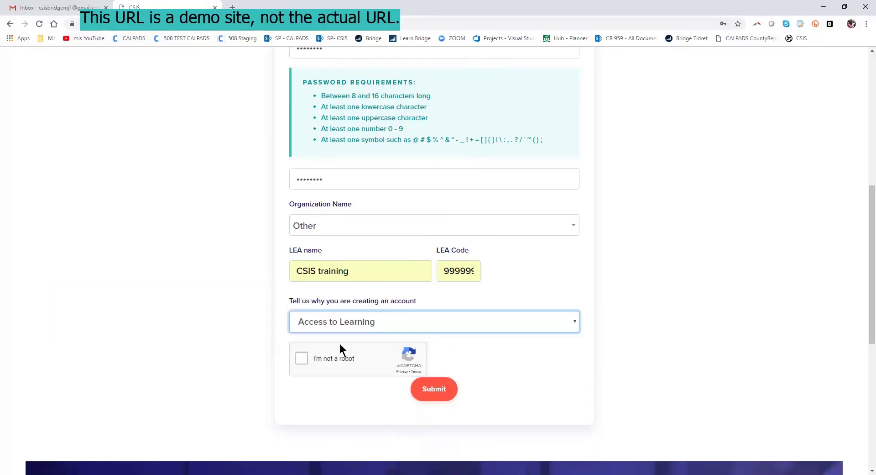
{"action": "left_click", "coordinate": [301, 359]}
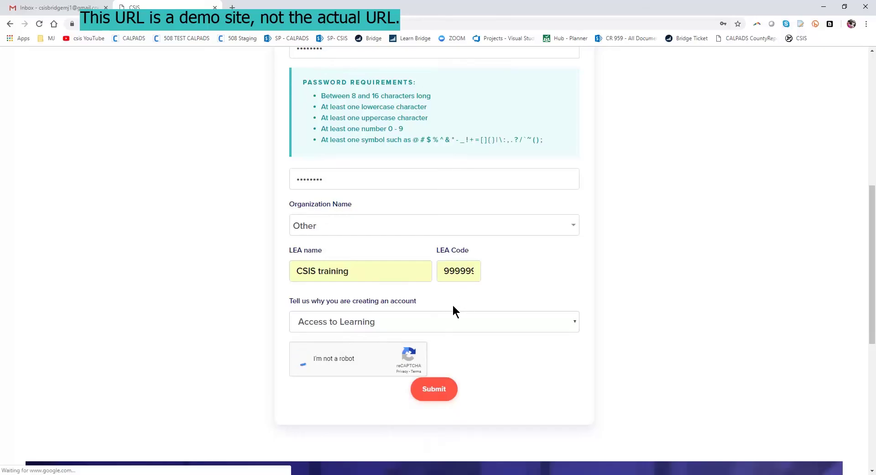
{"action": "scroll", "coordinate": [453, 304], "scroll_direction": "down", "scroll_amount": 1}
{"action": "scroll", "coordinate": [451, 313], "scroll_direction": "down", "scroll_amount": 1}
{"action": "left_click", "coordinate": [440, 360]}
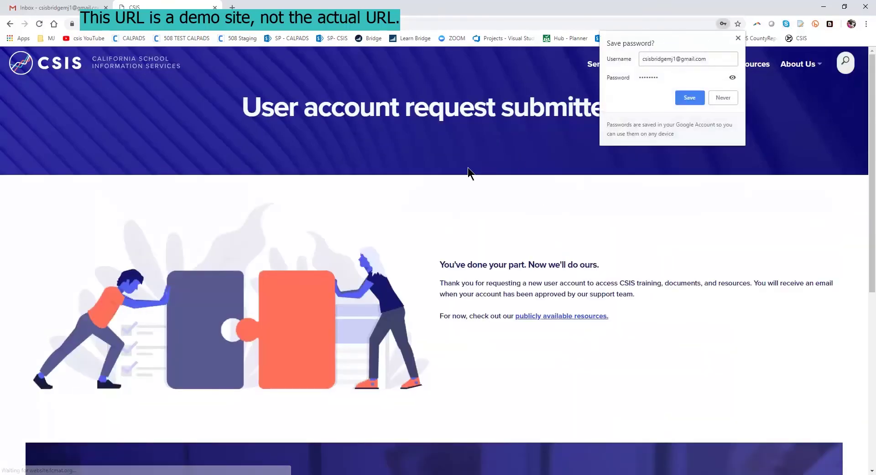
Save the new password in the browser and view the Resources For Everyone page.
{"action": "left_click", "coordinate": [690, 98]}
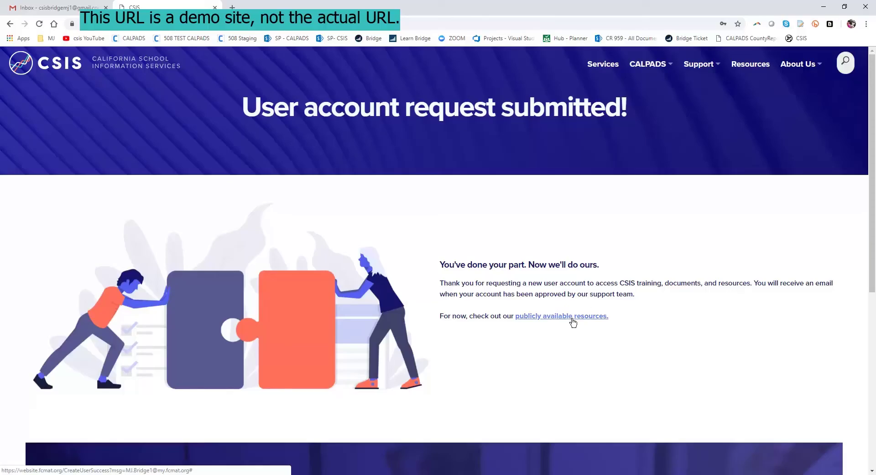
{"action": "left_click", "coordinate": [763, 68]}
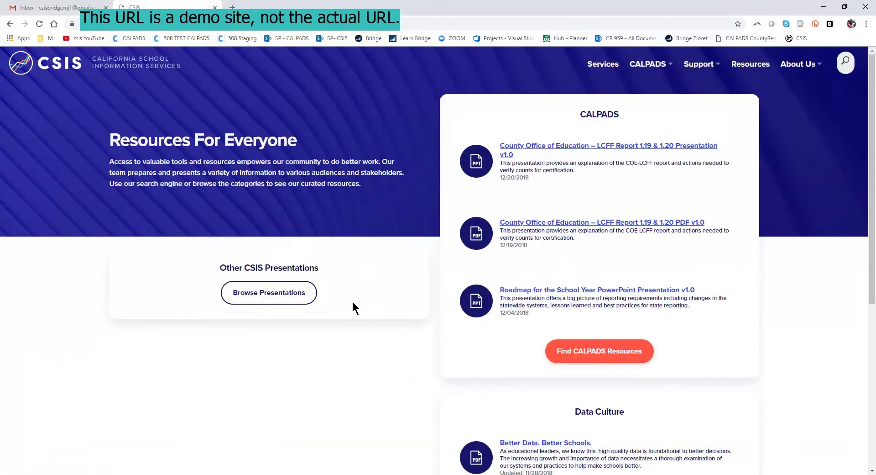
{"action": "scroll", "coordinate": [352, 303], "scroll_direction": "down", "scroll_amount": 3}
{"action": "scroll", "coordinate": [423, 297], "scroll_direction": "up", "scroll_amount": 3}
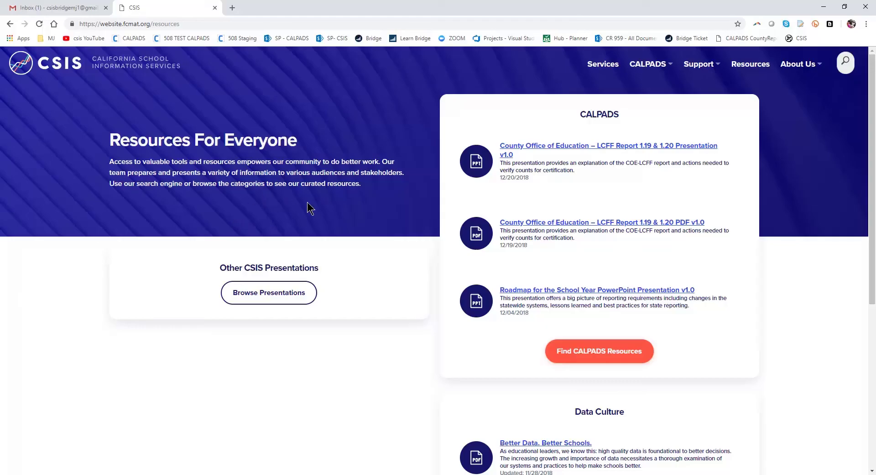
Read the CSIS Service Desk email in Gmail about the new Bridge account and its user name.
{"action": "left_click", "coordinate": [76, 13]}
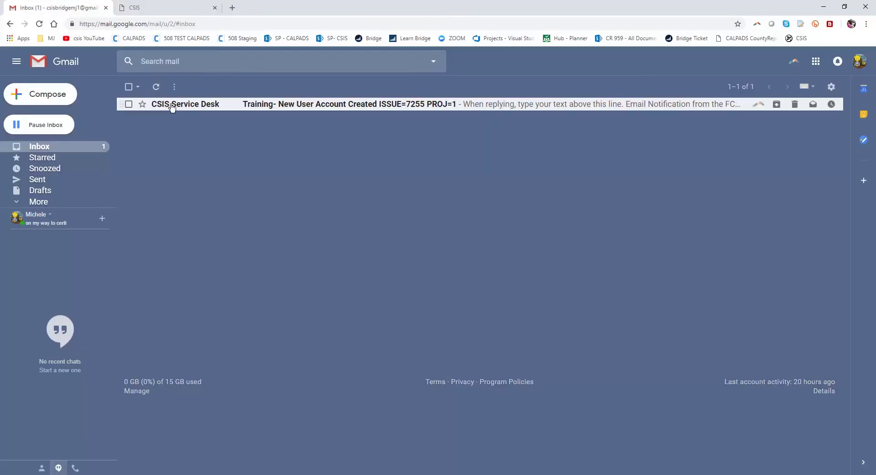
{"action": "mouse_move", "coordinate": [163, 112]}
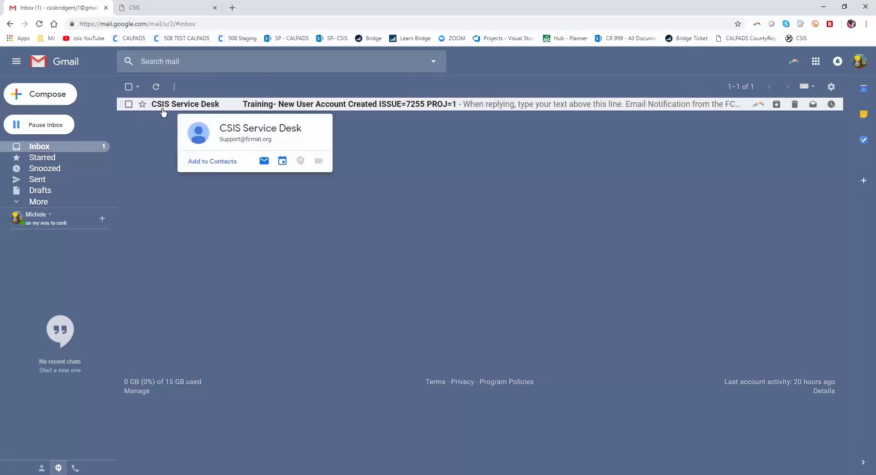
{"action": "left_click", "coordinate": [175, 106]}
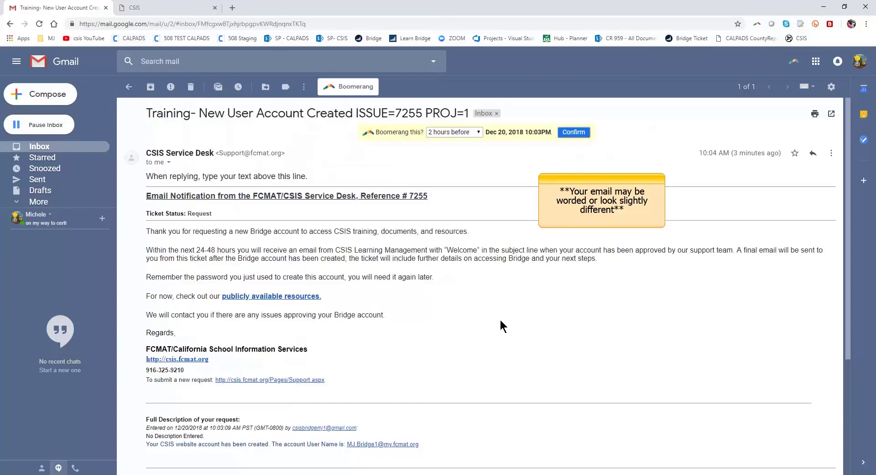
{"action": "scroll", "coordinate": [501, 325], "scroll_direction": "down", "scroll_amount": 1}
{"action": "scroll", "coordinate": [502, 325], "scroll_direction": "down", "scroll_amount": 1}
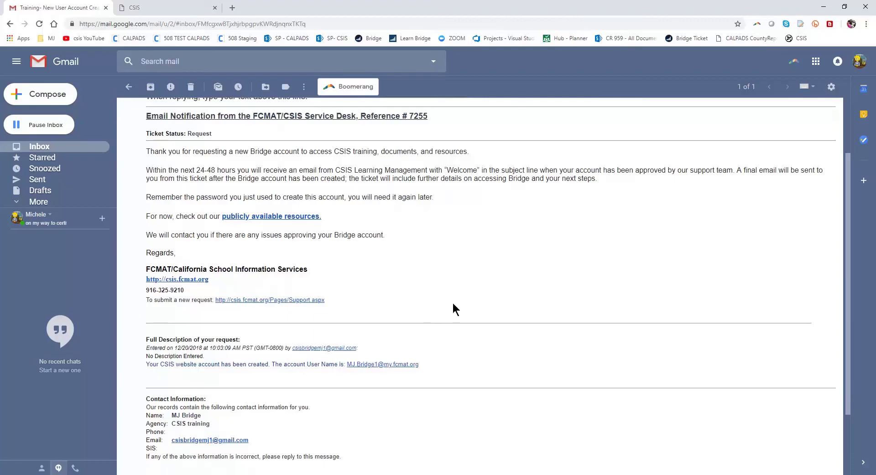
{"action": "scroll", "coordinate": [521, 337], "scroll_direction": "down", "scroll_amount": 2}
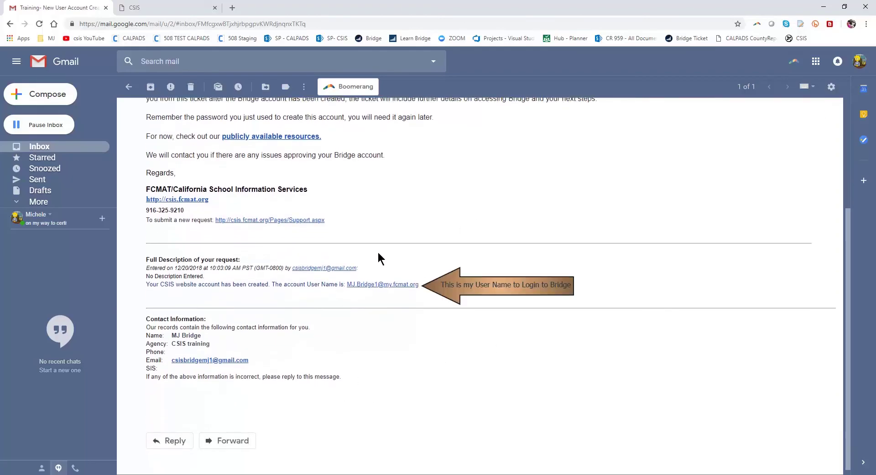
{"action": "scroll", "coordinate": [452, 343], "scroll_direction": "up", "scroll_amount": 1}
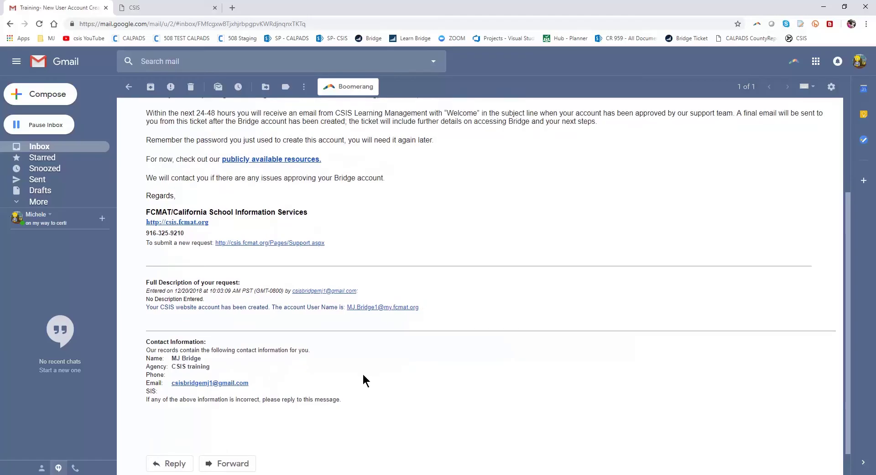
{"action": "scroll", "coordinate": [428, 299], "scroll_direction": "up", "scroll_amount": 3}
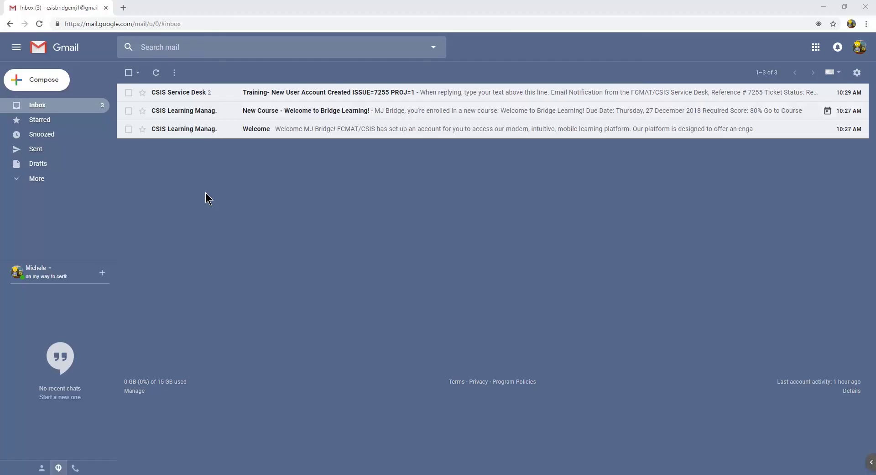
Open the 'Training- New User Account Created' email and launch its learn.fcmat.org link.
{"action": "left_click", "coordinate": [199, 93]}
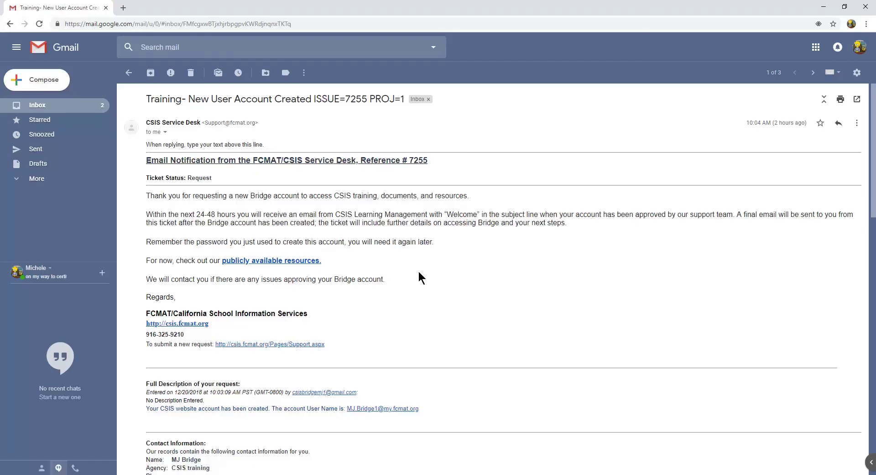
{"action": "scroll", "coordinate": [424, 273], "scroll_direction": "down", "scroll_amount": 3}
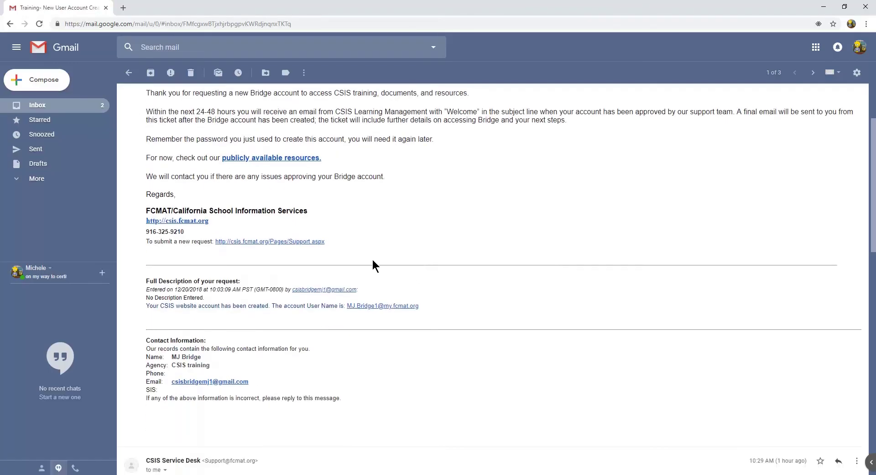
{"action": "scroll", "coordinate": [280, 355], "scroll_direction": "down", "scroll_amount": 7}
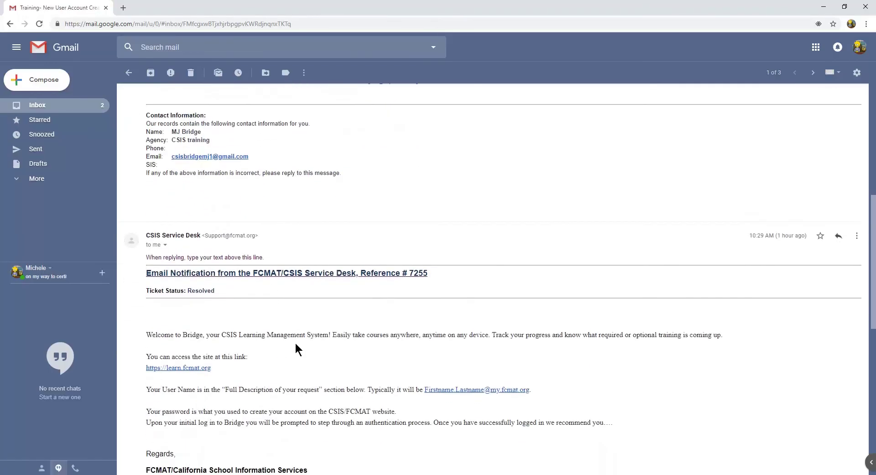
{"action": "scroll", "coordinate": [320, 318], "scroll_direction": "down", "scroll_amount": 1}
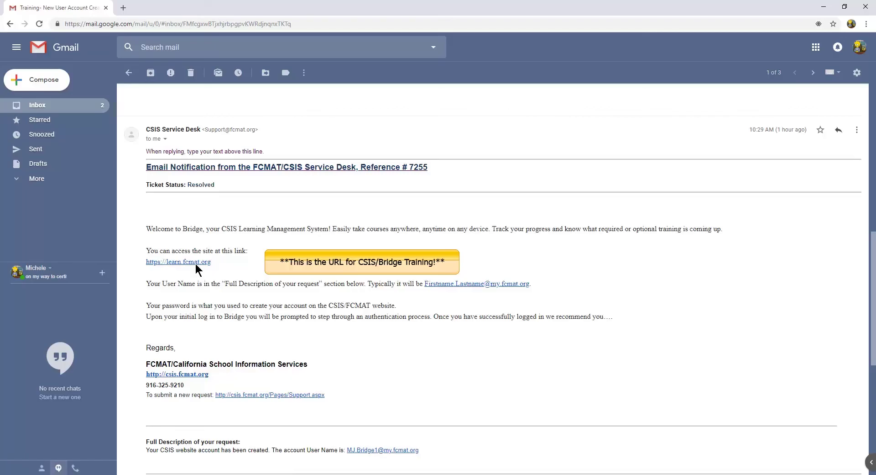
{"action": "left_click", "coordinate": [198, 265]}
Return to the account email and review the Bridge login user name.
{"action": "left_click", "coordinate": [74, 10]}
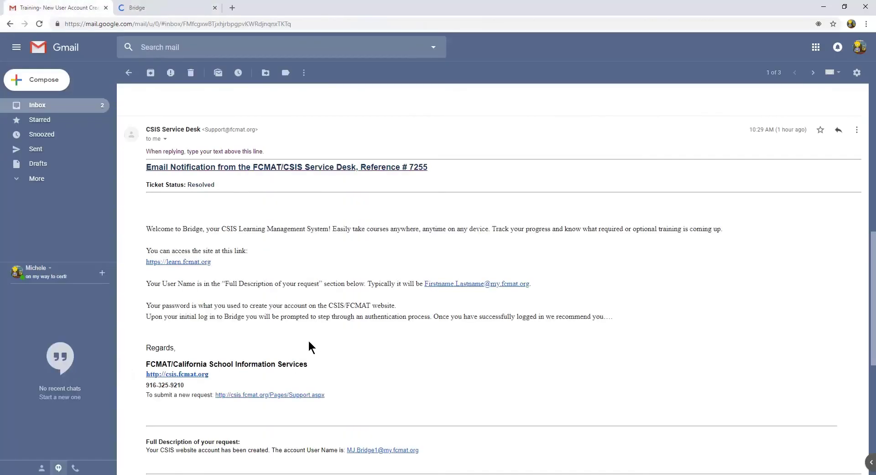
{"action": "scroll", "coordinate": [406, 350], "scroll_direction": "down", "scroll_amount": 3}
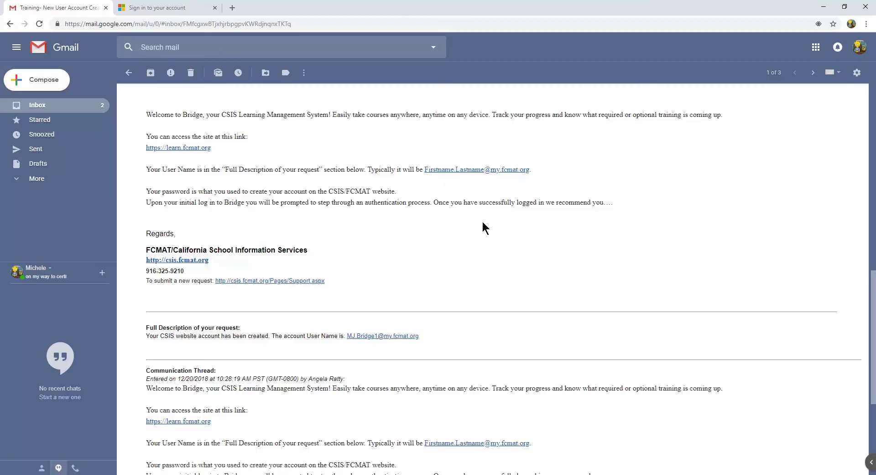
{"action": "scroll", "coordinate": [355, 329], "scroll_direction": "down", "scroll_amount": 4}
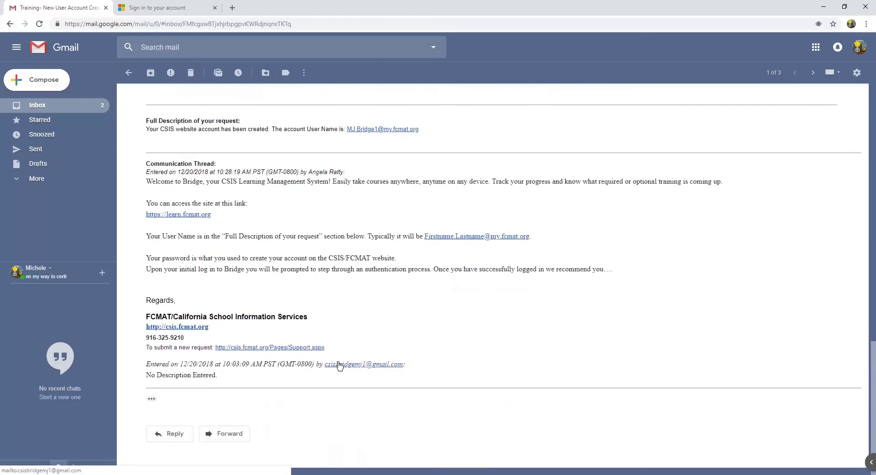
{"action": "scroll", "coordinate": [338, 358], "scroll_direction": "up", "scroll_amount": 4}
{"action": "scroll", "coordinate": [337, 356], "scroll_direction": "up", "scroll_amount": 10}
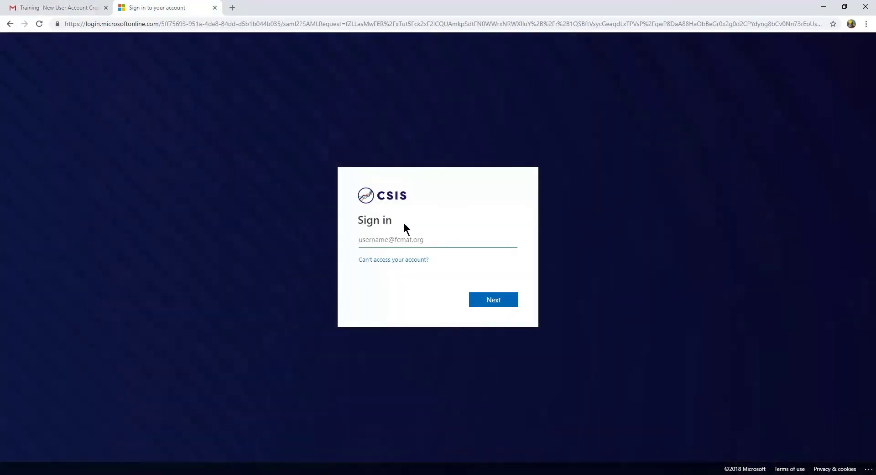
Copy the Bridge user name from the ticket email and paste it into the sign-in username field.
{"action": "type", "text": "mj"}
{"action": "left_click", "coordinate": [94, 8]}
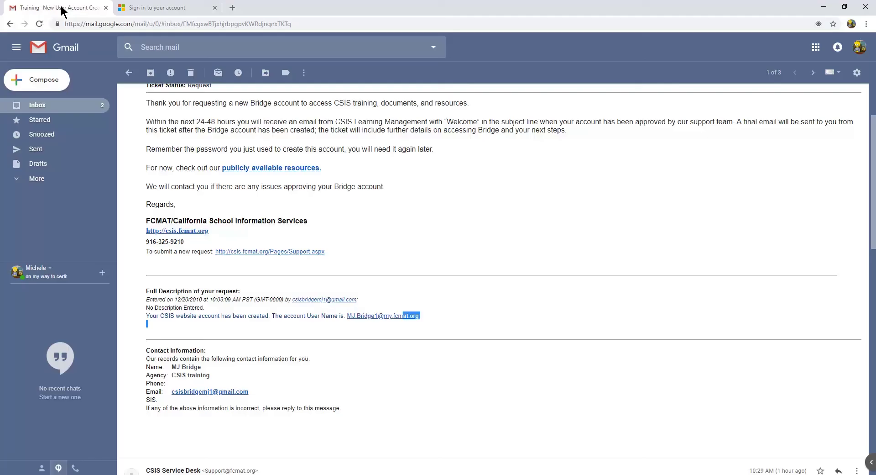
{"action": "left_click_drag", "start_coordinate": [389, 320], "coordinate": [348, 318]}
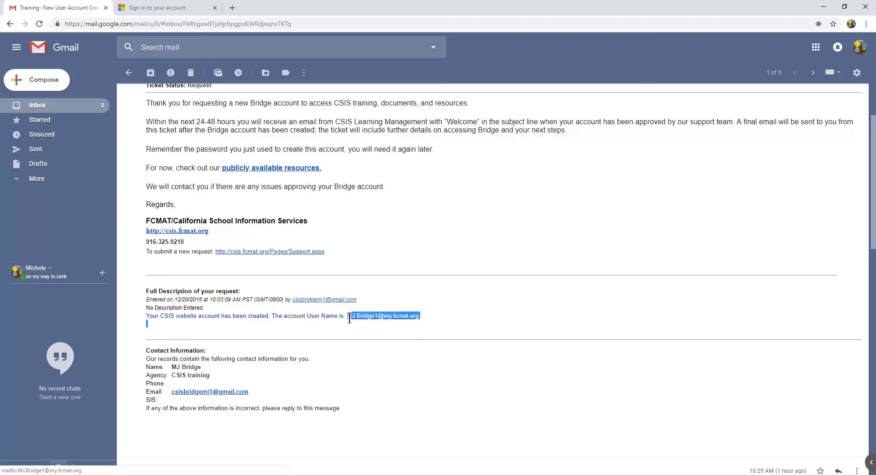
{"action": "right_click", "coordinate": [349, 317]}
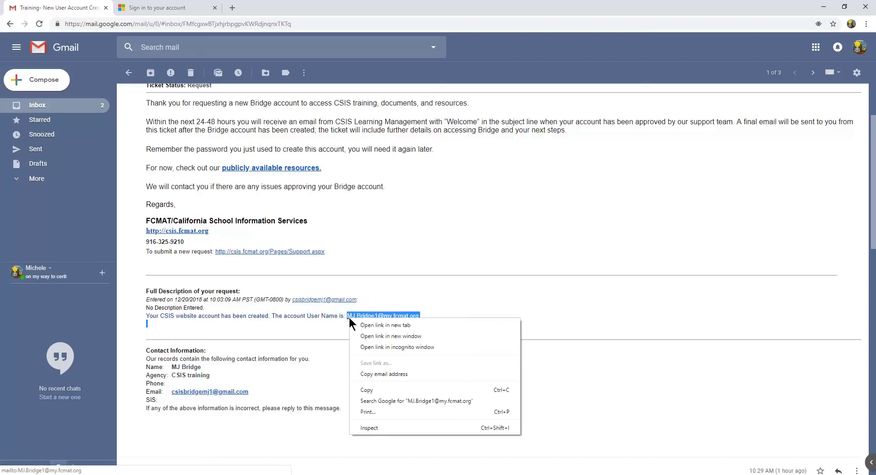
{"action": "left_click", "coordinate": [369, 389]}
{"action": "left_click", "coordinate": [178, 10]}
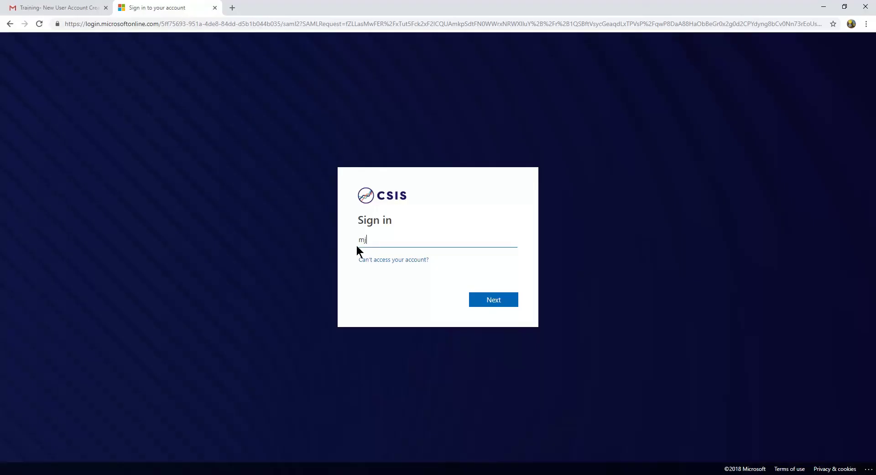
{"action": "key", "text": "ctrl+v"}
Submit the user name, then sign in with the account password.
{"action": "left_click", "coordinate": [493, 304]}
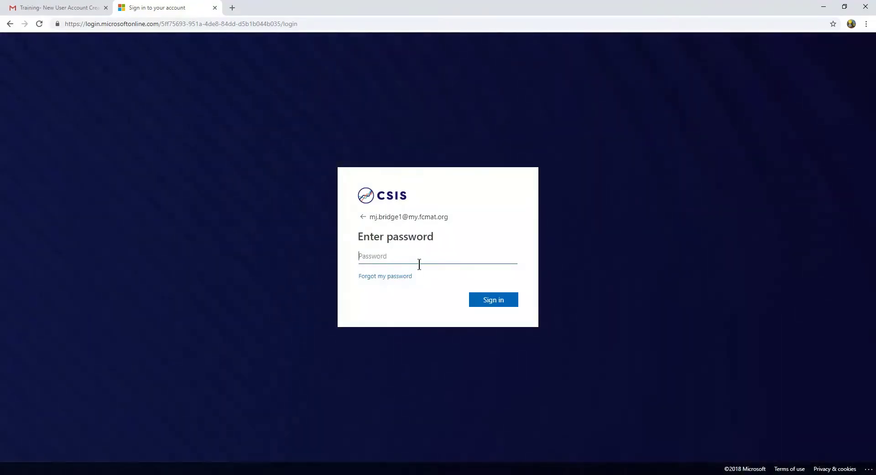
{"action": "type", "text": "••••"}
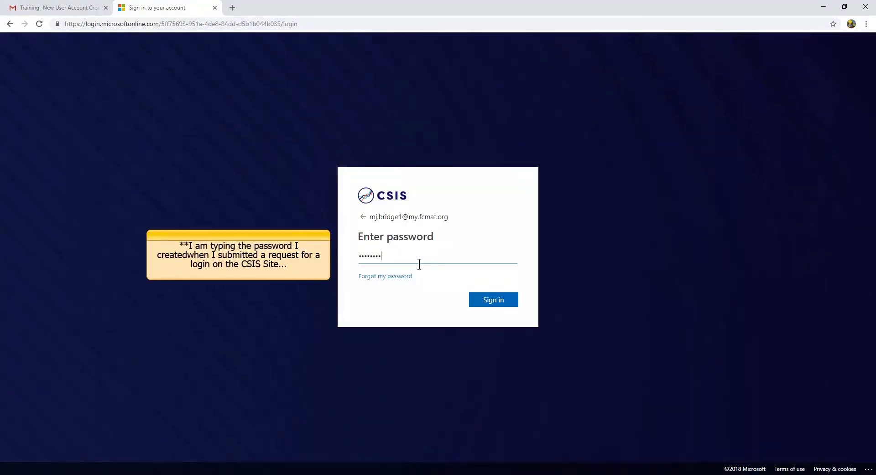
{"action": "left_click", "coordinate": [495, 302]}
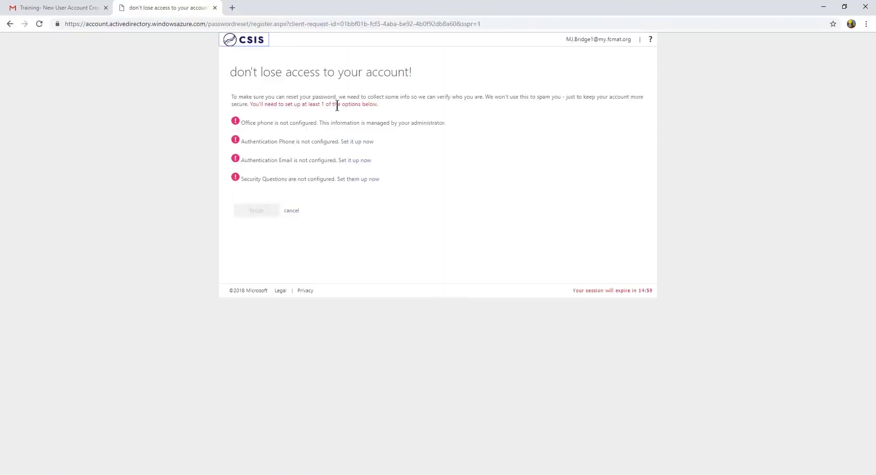
Set up the user's Gmail address as the authentication email and request a verification code.
{"action": "left_click", "coordinate": [356, 161]}
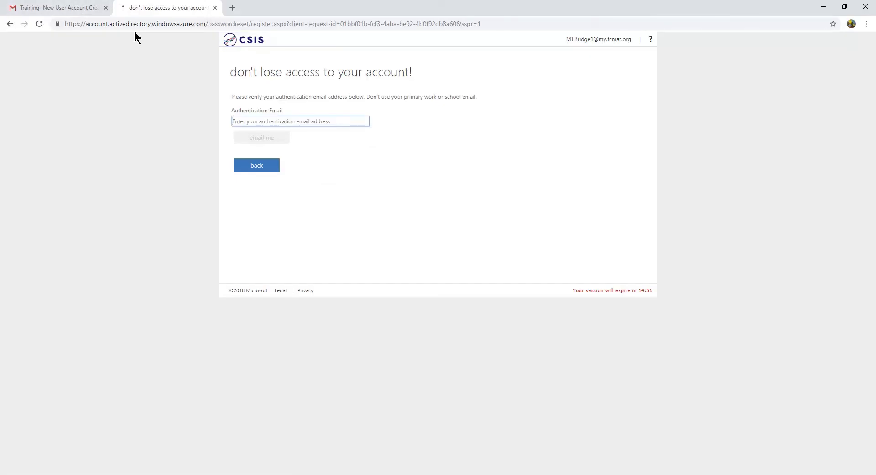
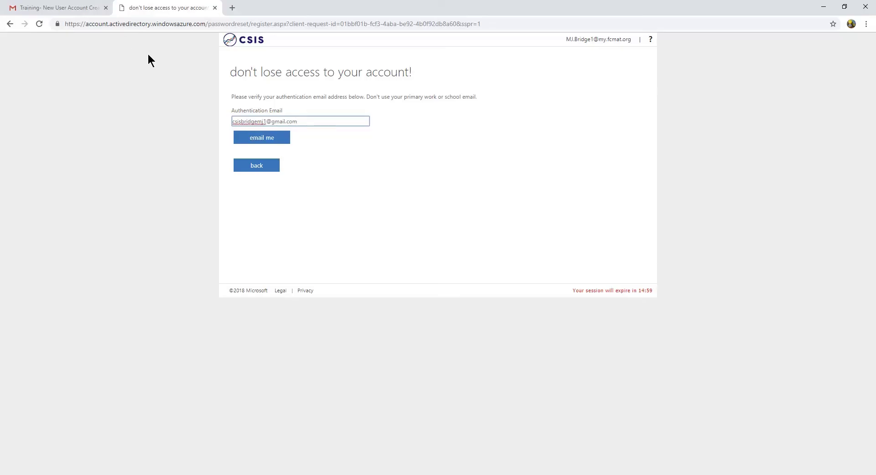
{"action": "left_click", "coordinate": [256, 141]}
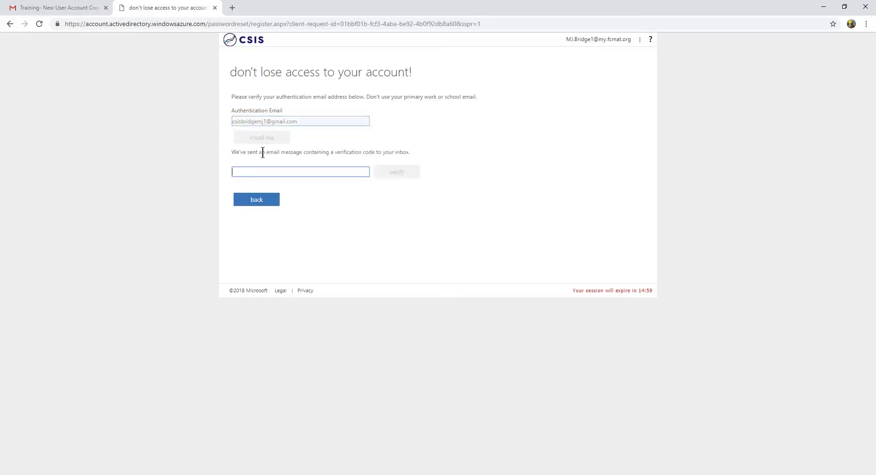
Copy the verification code from the new Gmail message.
{"action": "left_click", "coordinate": [53, 8]}
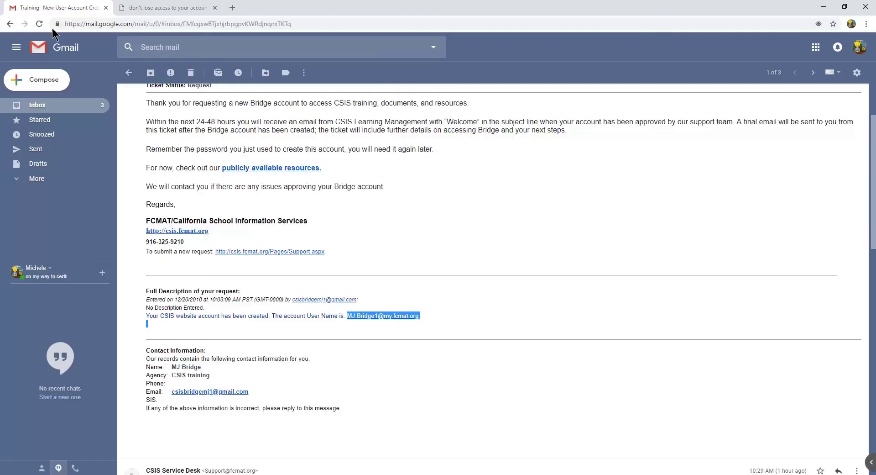
{"action": "left_click", "coordinate": [42, 107]}
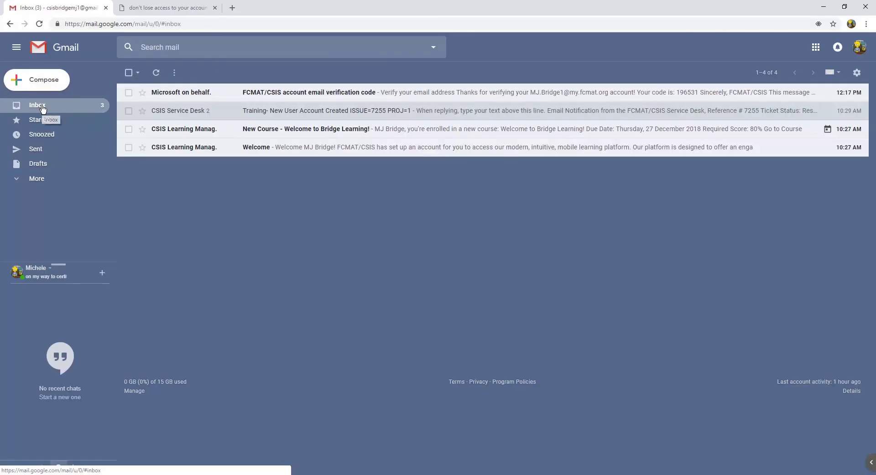
{"action": "left_click", "coordinate": [178, 100]}
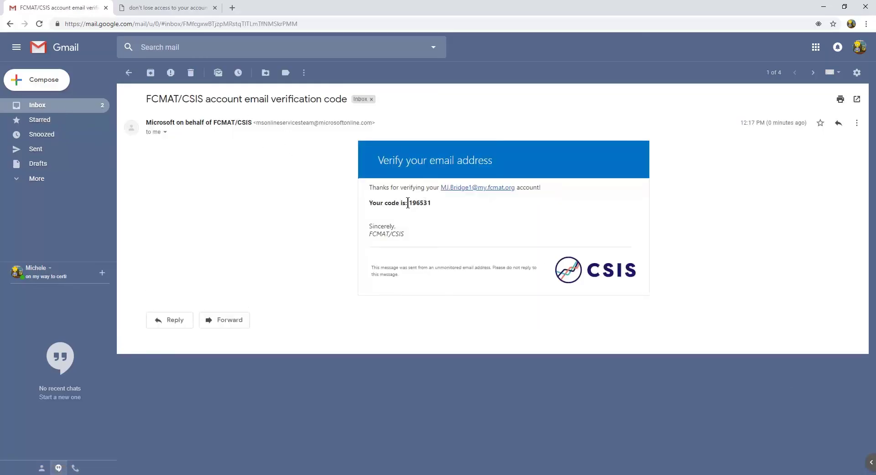
{"action": "left_click_drag", "start_coordinate": [408, 202], "coordinate": [431, 203]}
{"action": "right_click", "coordinate": [423, 203]}
{"action": "left_click", "coordinate": [439, 209]}
Paste the code into the account security code field and verify it.
{"action": "left_click", "coordinate": [149, 7]}
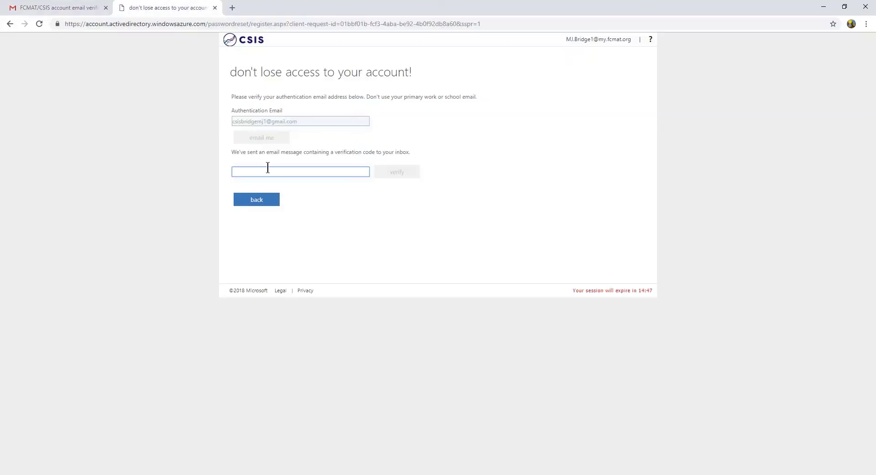
{"action": "right_click", "coordinate": [267, 169]}
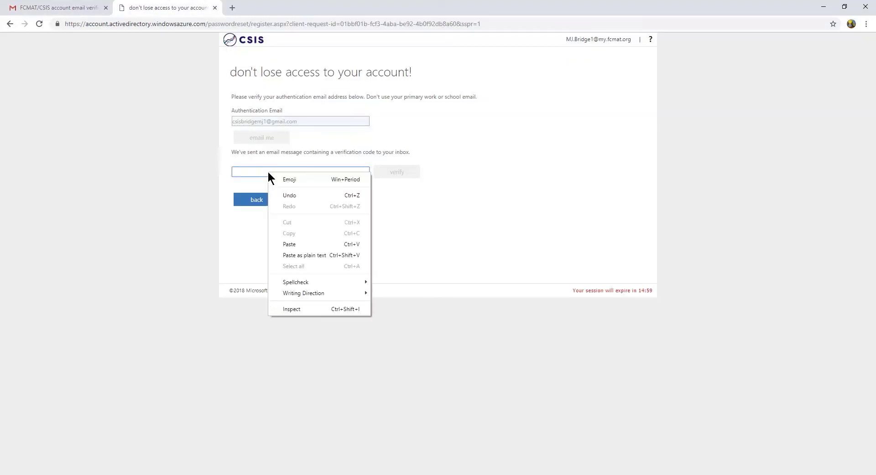
{"action": "left_click", "coordinate": [298, 245]}
{"action": "left_click", "coordinate": [390, 174]}
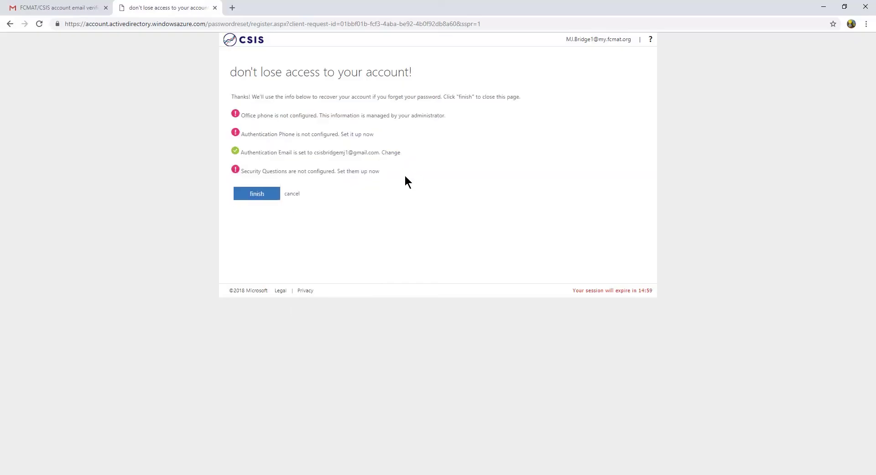
Finish the security info setup, agree to Bridge's Terms of Use, and close the pink permission banner.
{"action": "left_click", "coordinate": [263, 196]}
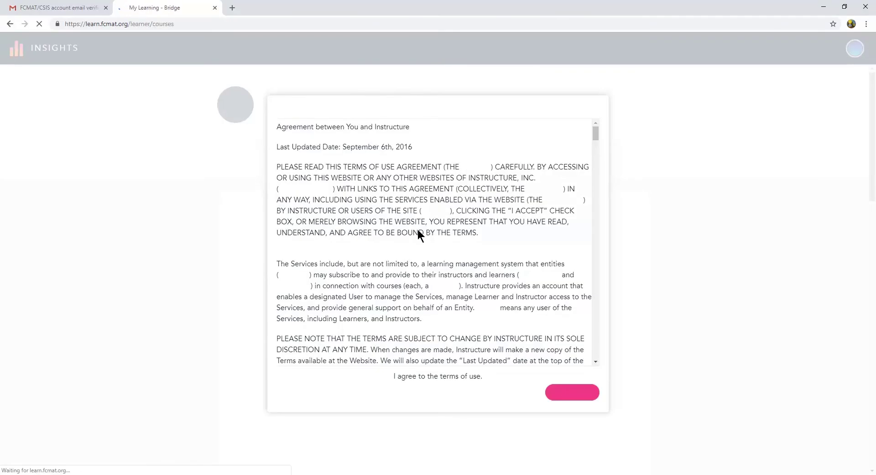
{"action": "left_click_drag", "start_coordinate": [596, 135], "coordinate": [596, 363]}
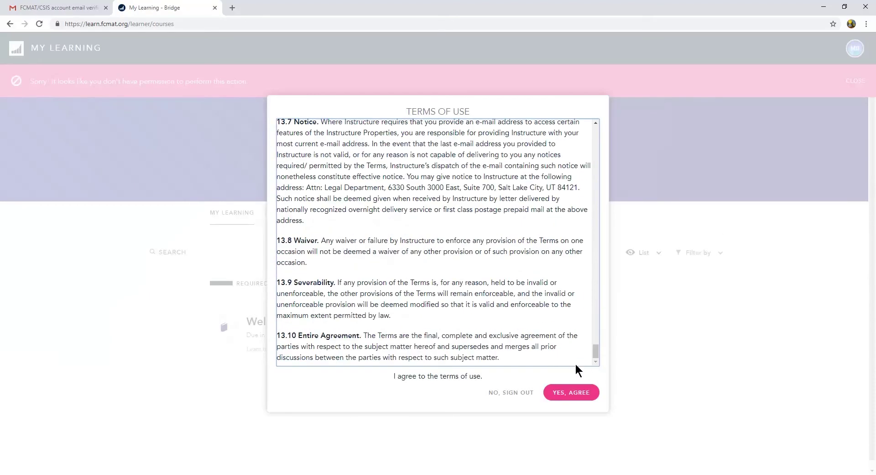
{"action": "left_click", "coordinate": [584, 396]}
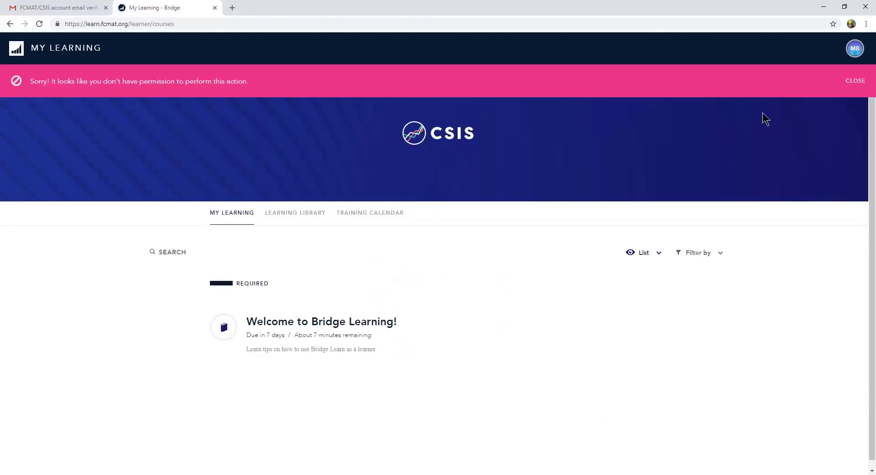
{"action": "left_click", "coordinate": [852, 84]}
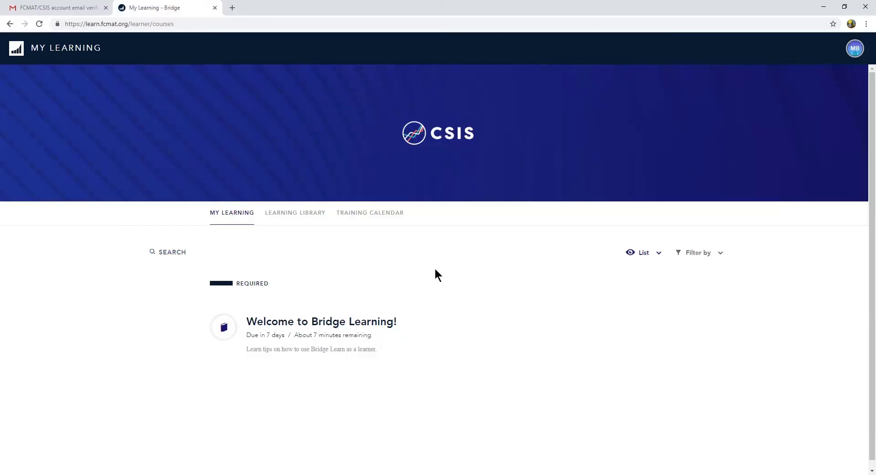
In Gmail, read the Welcome email, then open the 'New Course - Welcome to Bridge Learning!' email showing the 80% required score.
{"action": "left_click", "coordinate": [66, 7]}
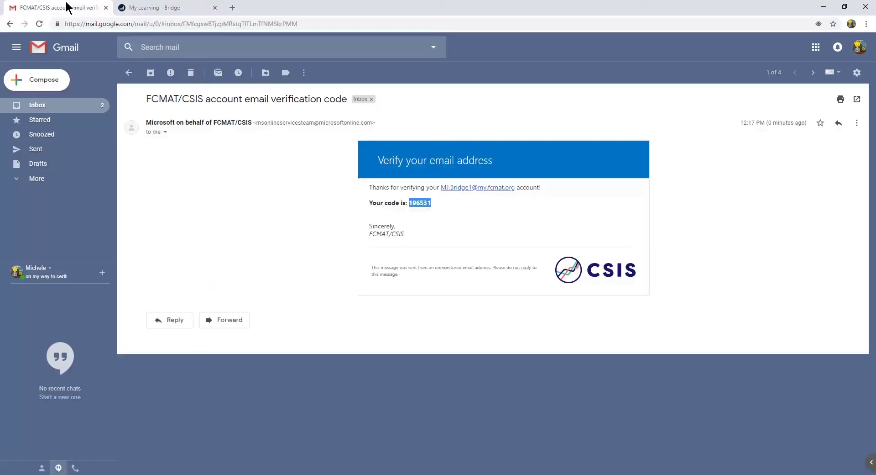
{"action": "left_click", "coordinate": [129, 73]}
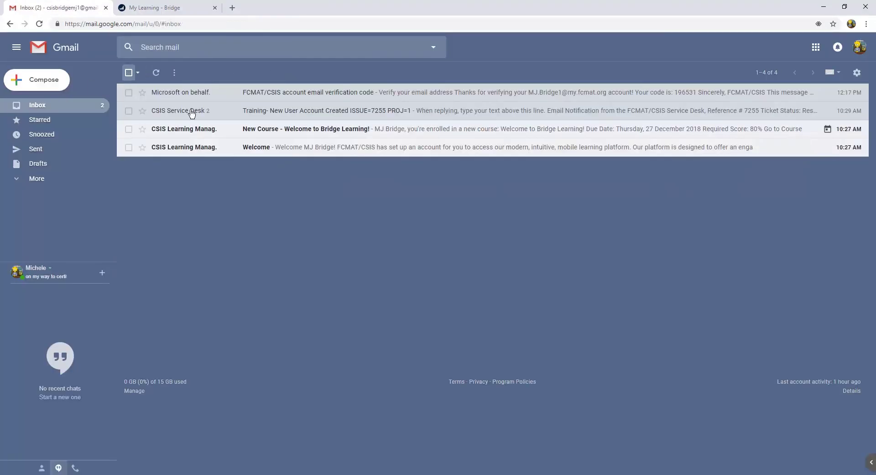
{"action": "left_click", "coordinate": [254, 147]}
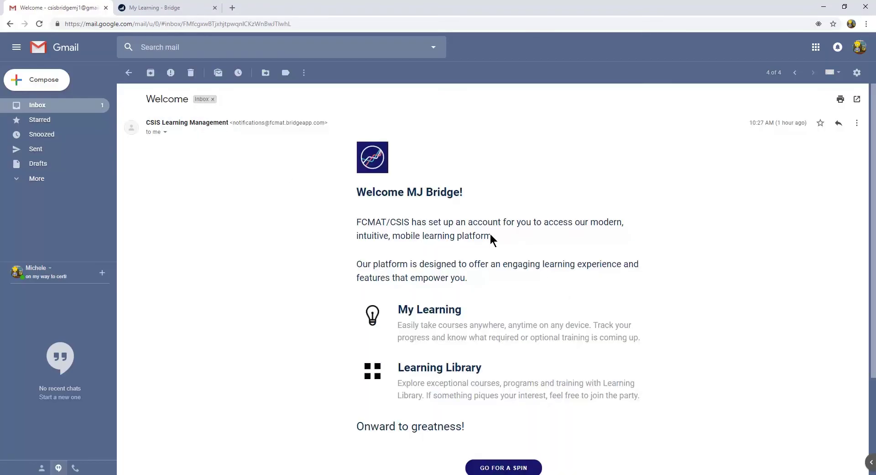
{"action": "scroll", "coordinate": [454, 255], "scroll_direction": "down", "scroll_amount": 3}
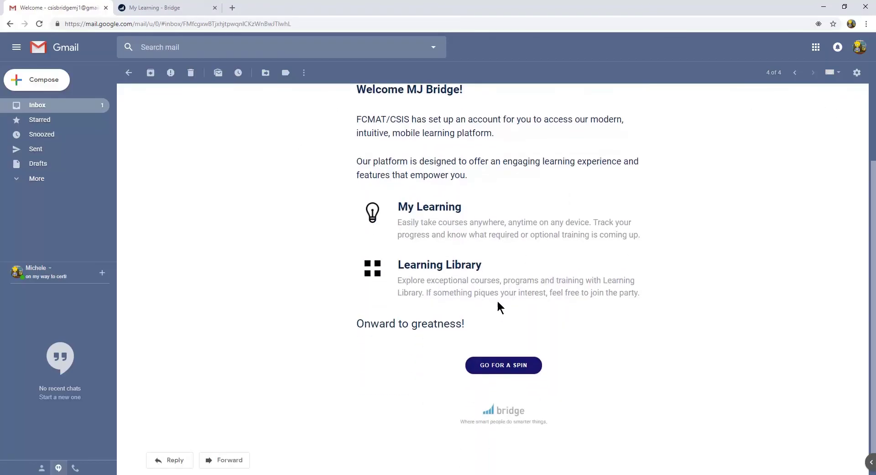
{"action": "scroll", "coordinate": [477, 241], "scroll_direction": "up", "scroll_amount": 2}
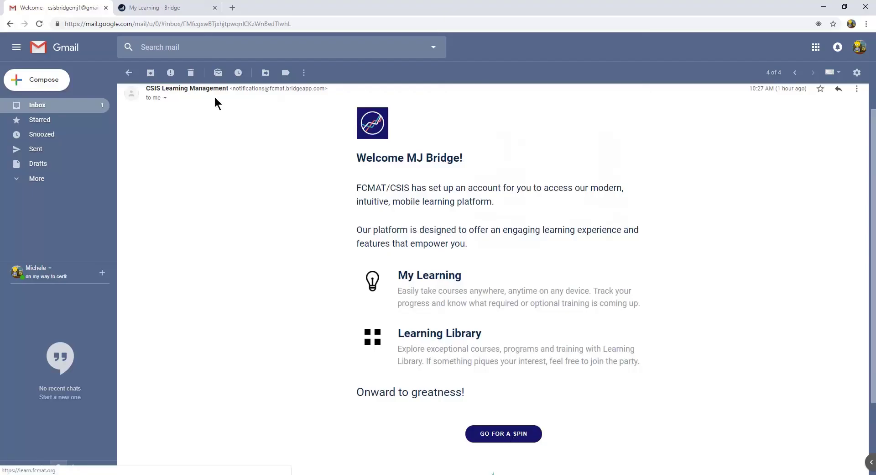
{"action": "left_click", "coordinate": [129, 74]}
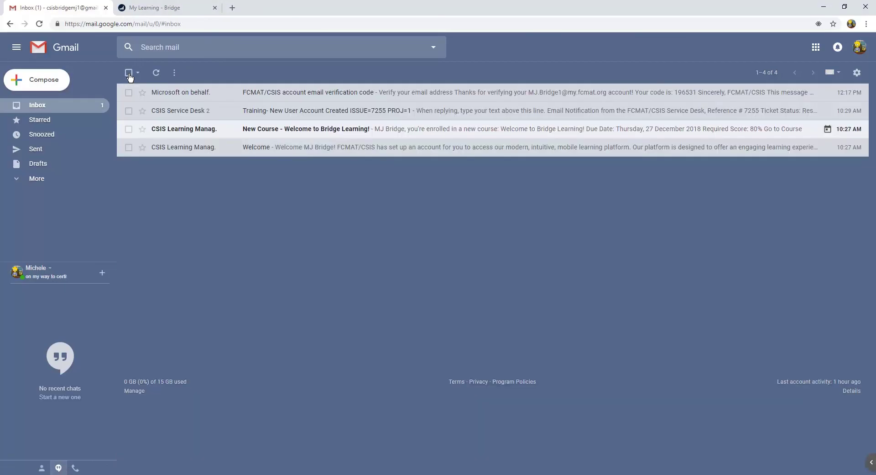
{"action": "left_click", "coordinate": [296, 133]}
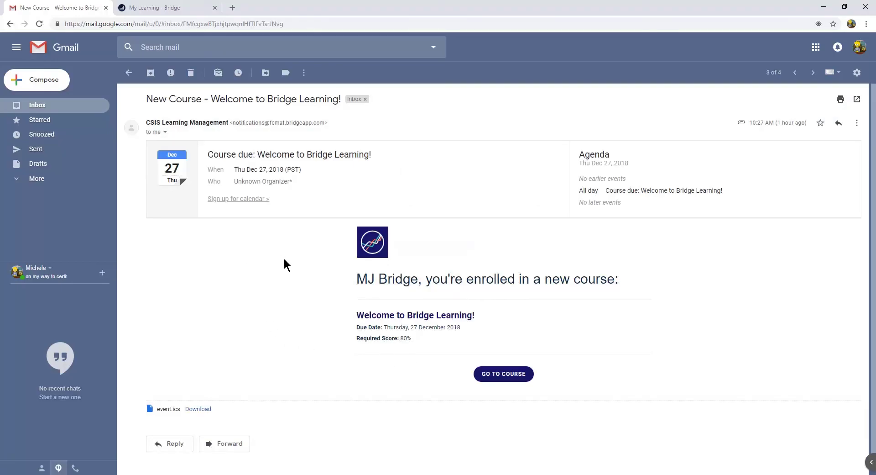
Switch to the 'My Learning - Bridge' tab showing the Welcome course due in 7 days.
{"action": "left_click", "coordinate": [162, 15]}
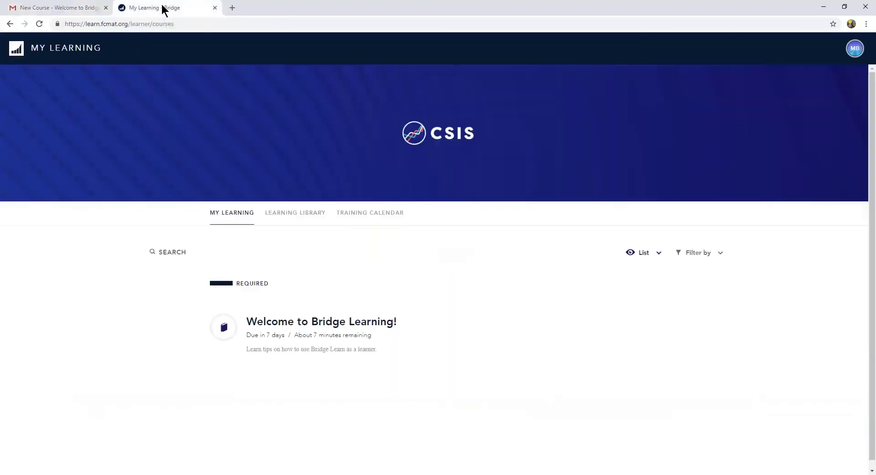